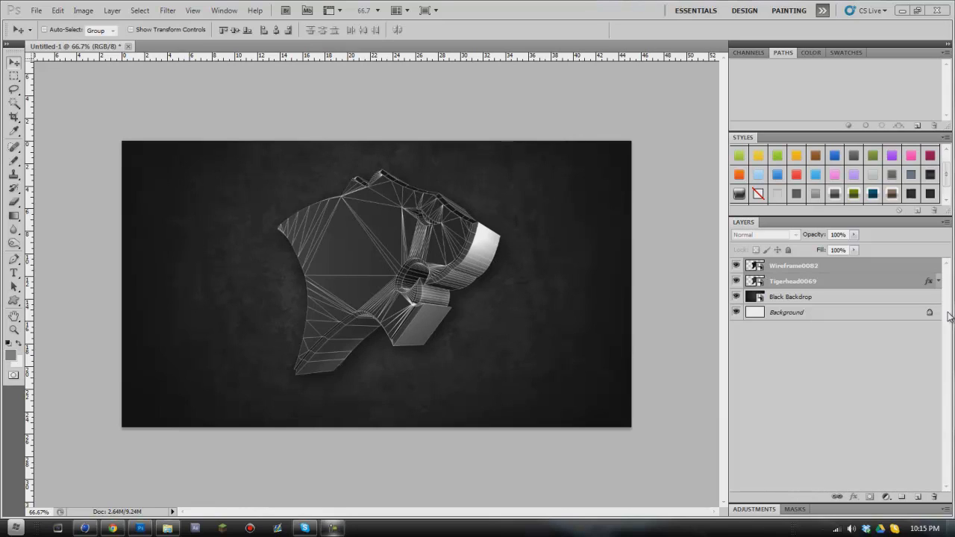
Step: Delete the Wireframe0082 and Tigerhead0069 layers in Photoshop, then switch to Cinema 4D
click(818, 284)
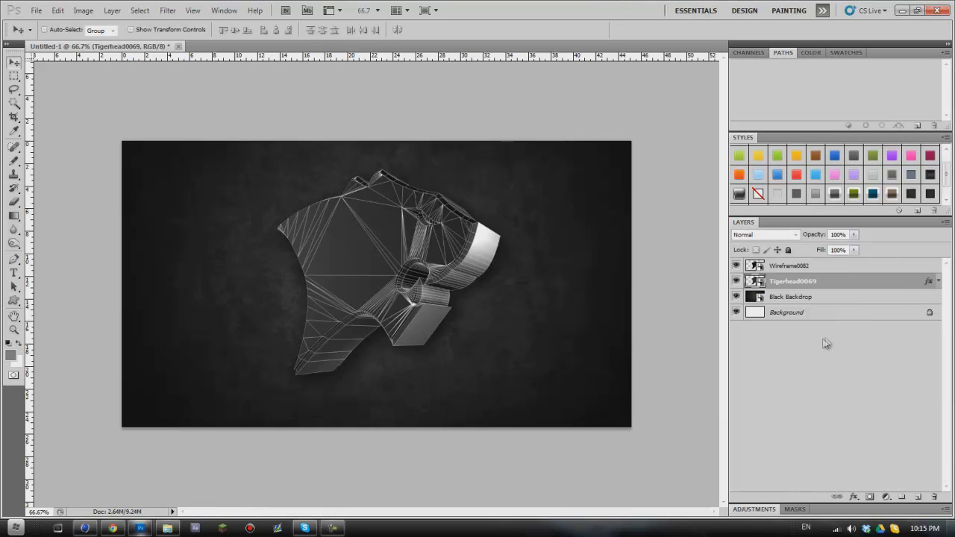
ctrl+click(834, 268)
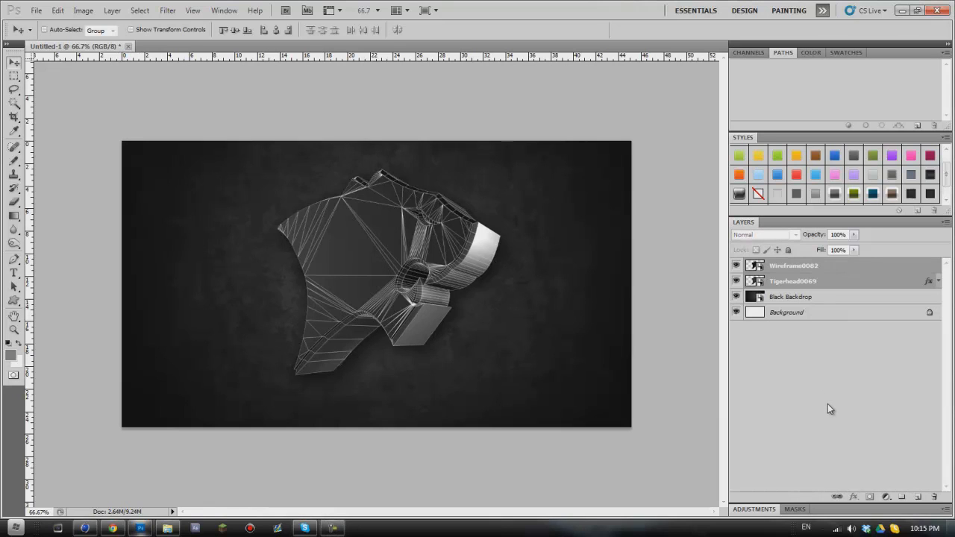
key(Delete)
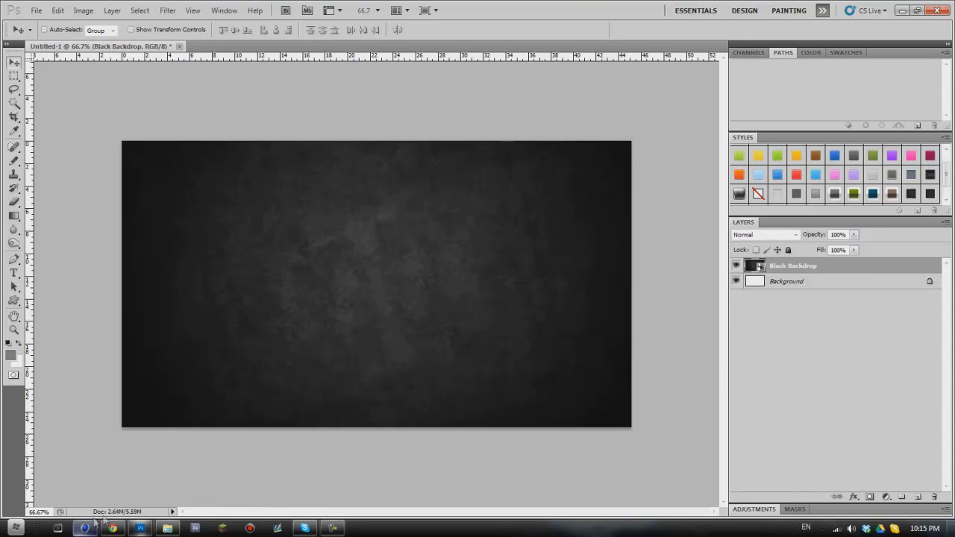
click(332, 525)
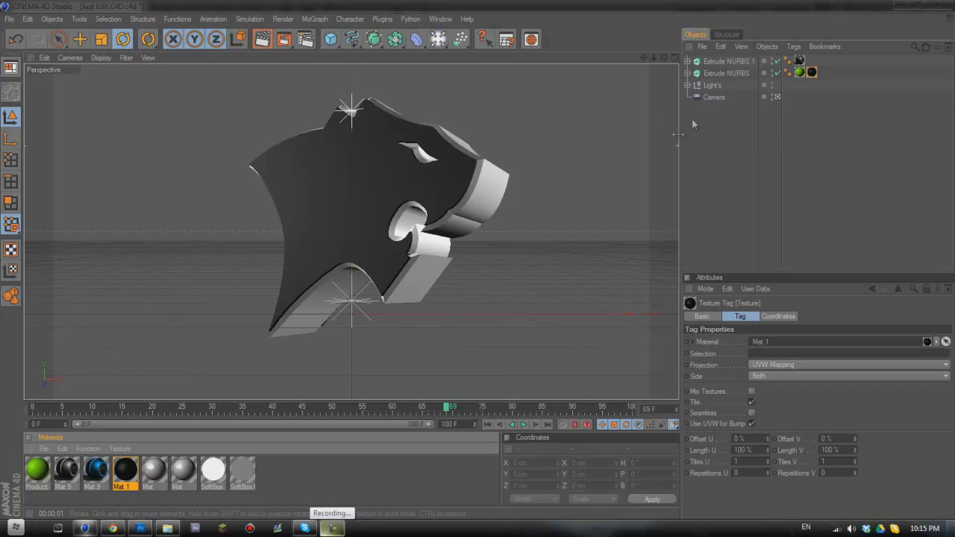
Step: Inspect the Extrude NURBS object and the Light group, then deselect everything
click(738, 72)
click(687, 85)
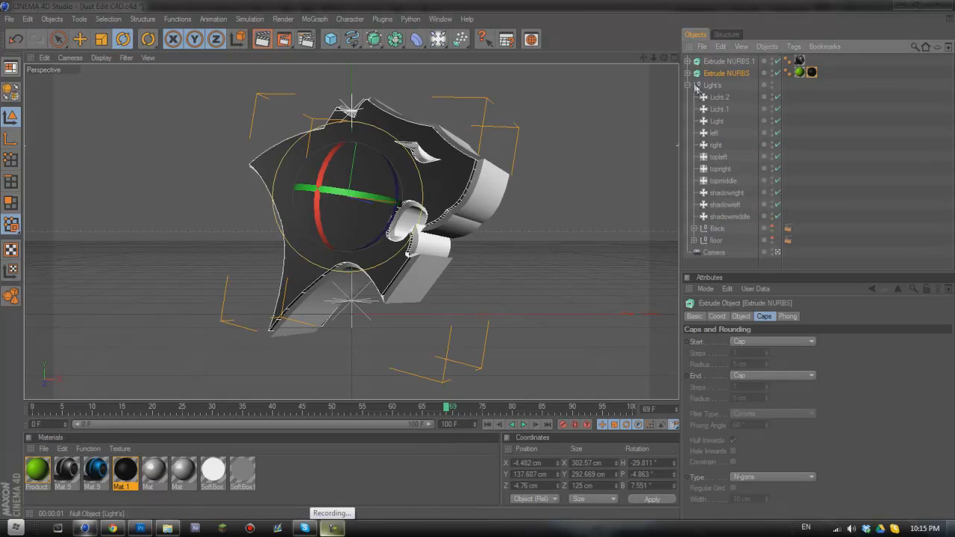
click(687, 85)
click(592, 147)
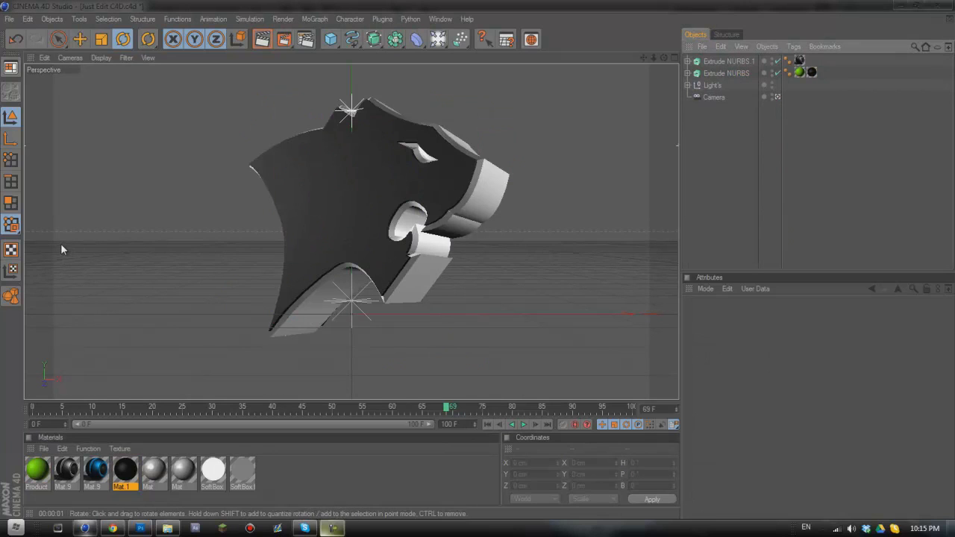
Step: Add a new render setting, Render Setting.1, in the Render Settings window
click(305, 43)
drag(287, 25, 354, 41)
click(208, 343)
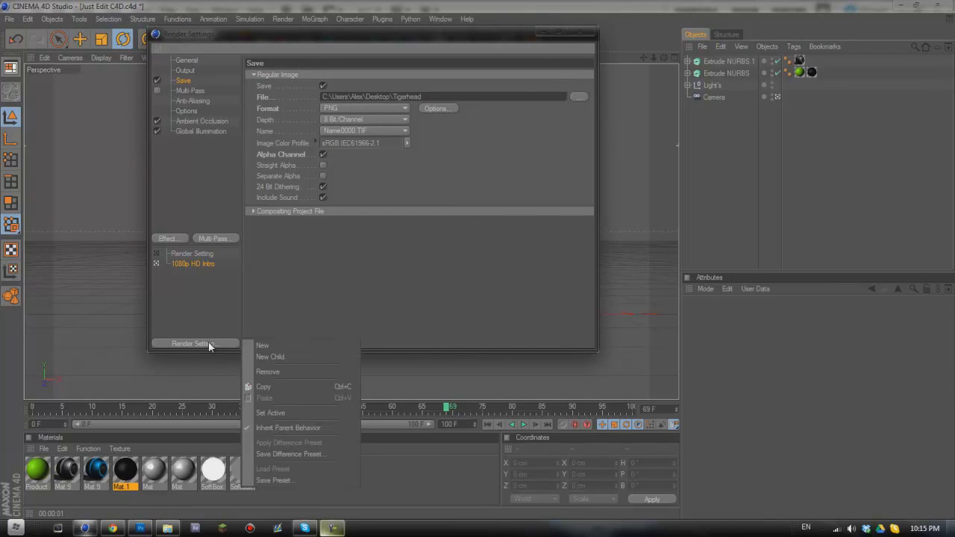
click(257, 344)
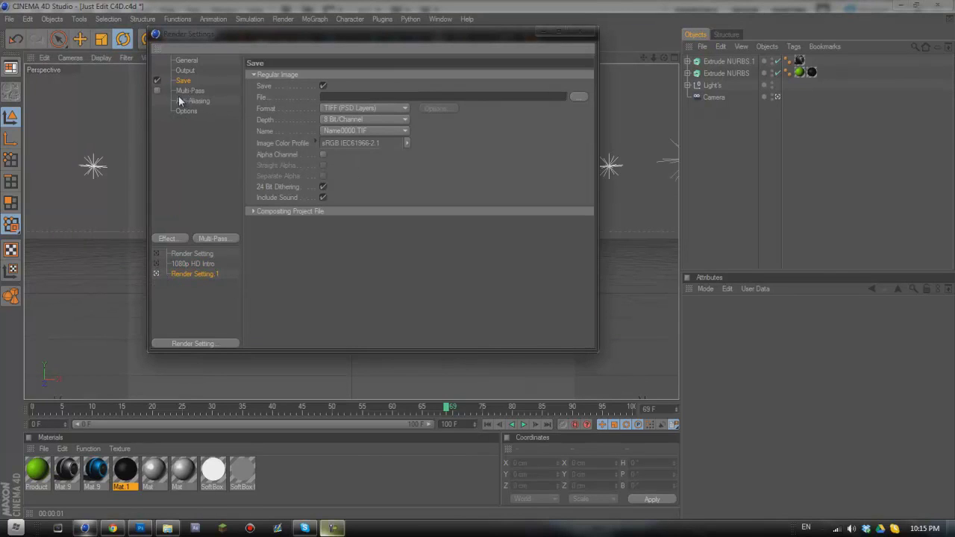
Step: Add a Cel Renderer effect with white edge colour, black background, and Edges enabled
click(168, 238)
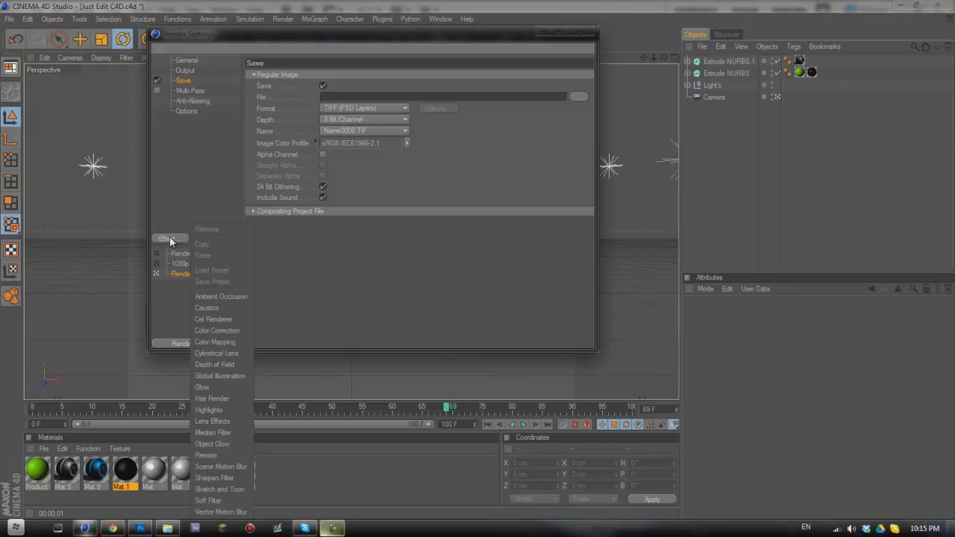
click(219, 318)
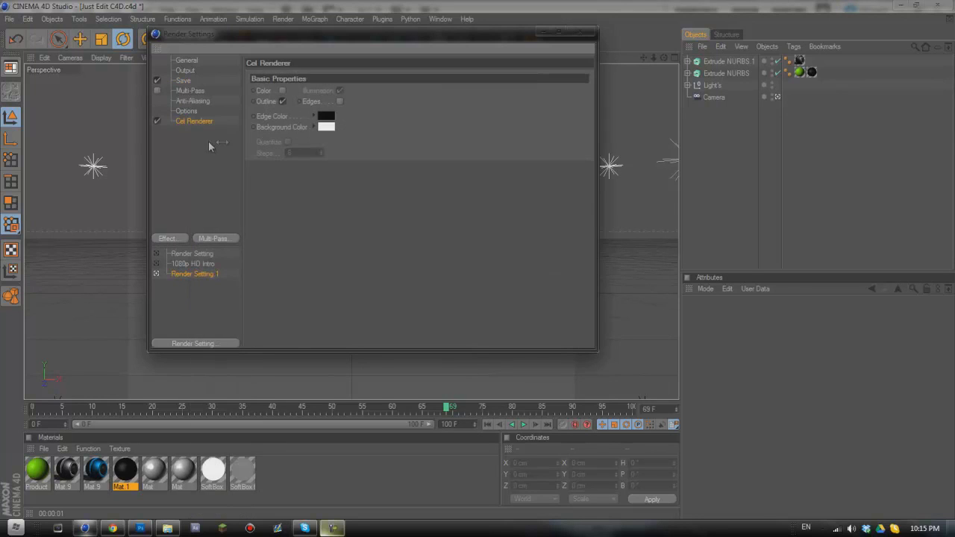
click(323, 126)
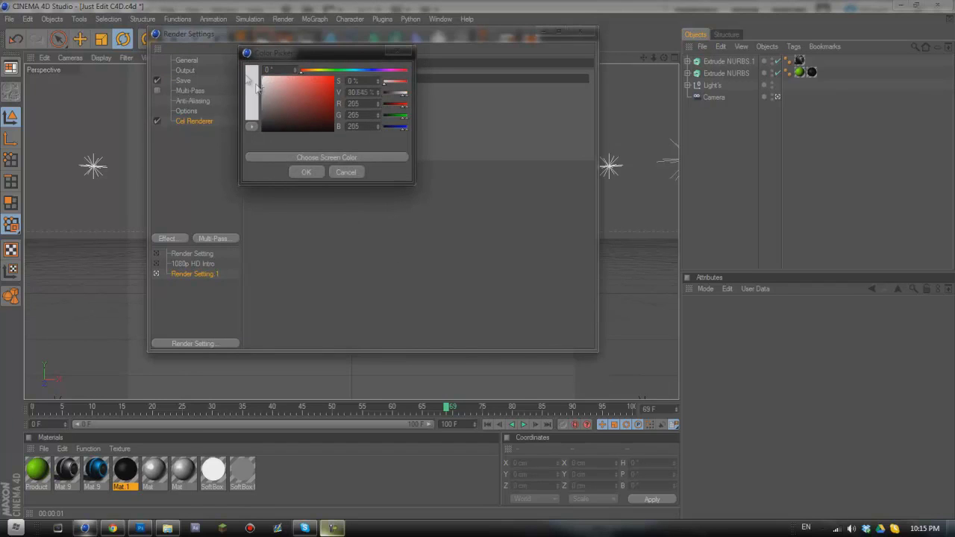
click(306, 171)
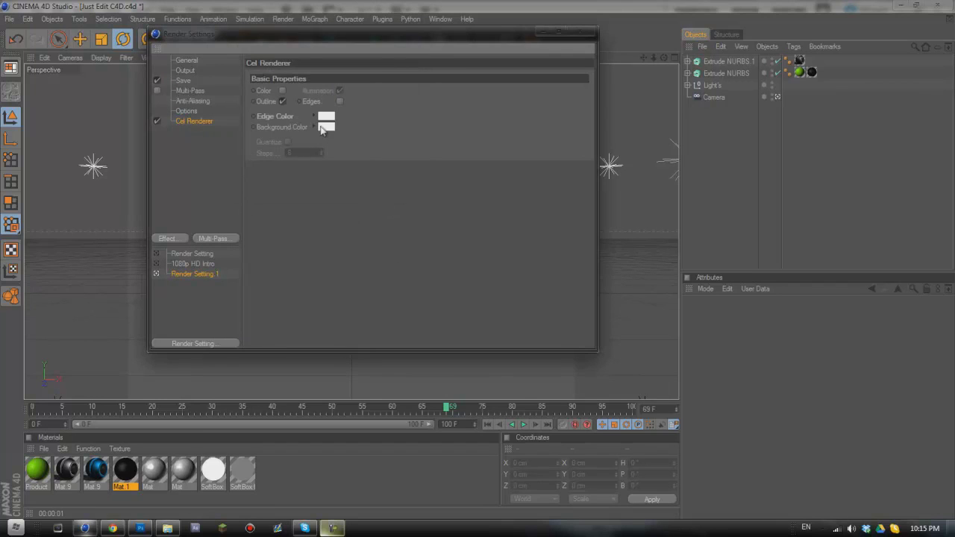
click(323, 126)
drag(306, 135, 220, 156)
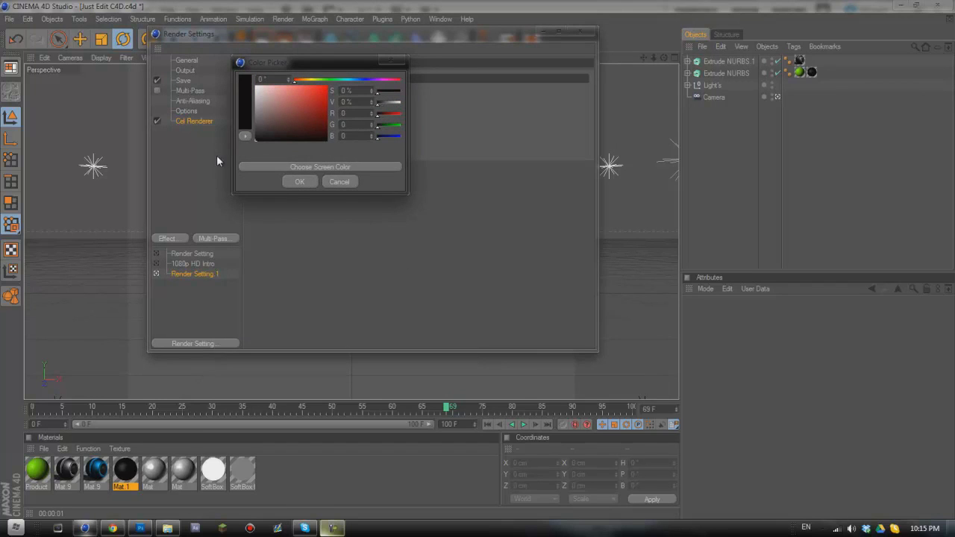
click(300, 179)
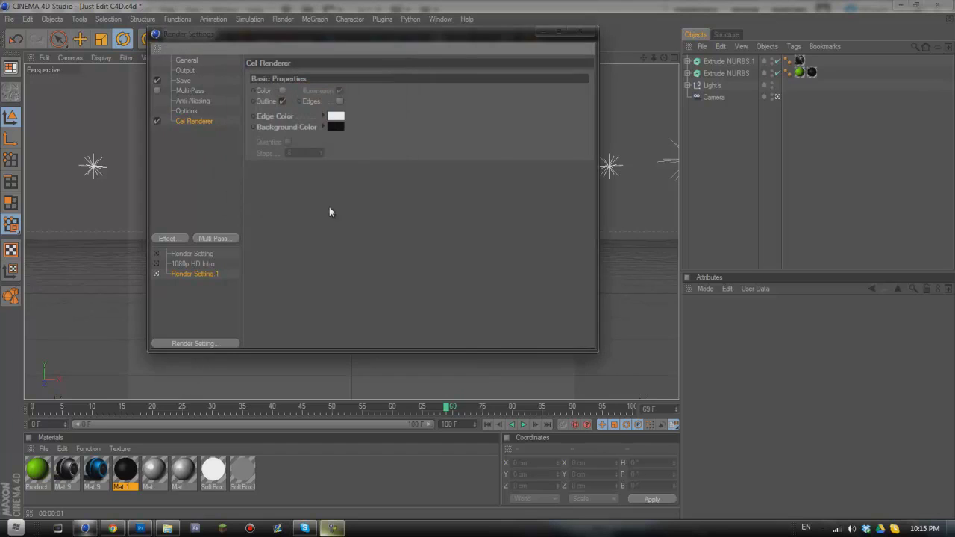
click(339, 102)
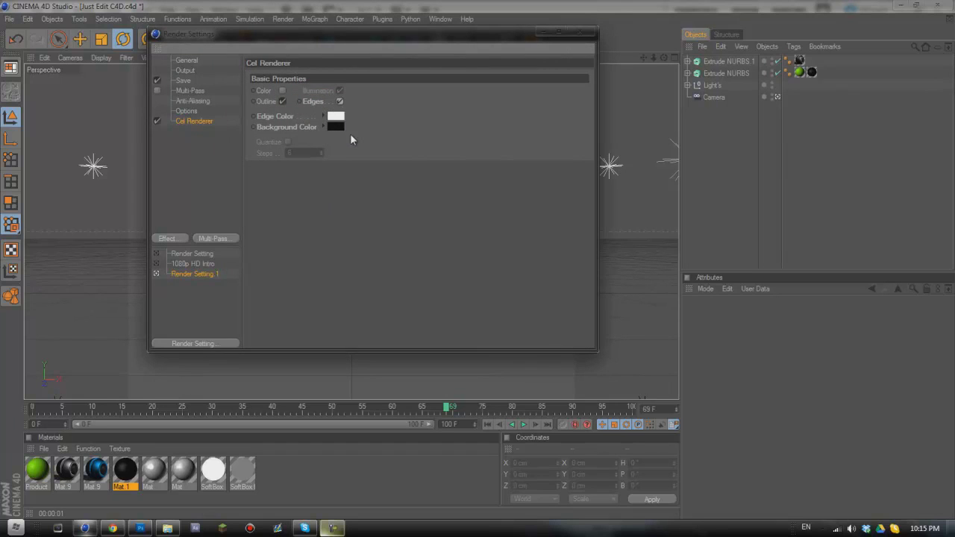
click(184, 70)
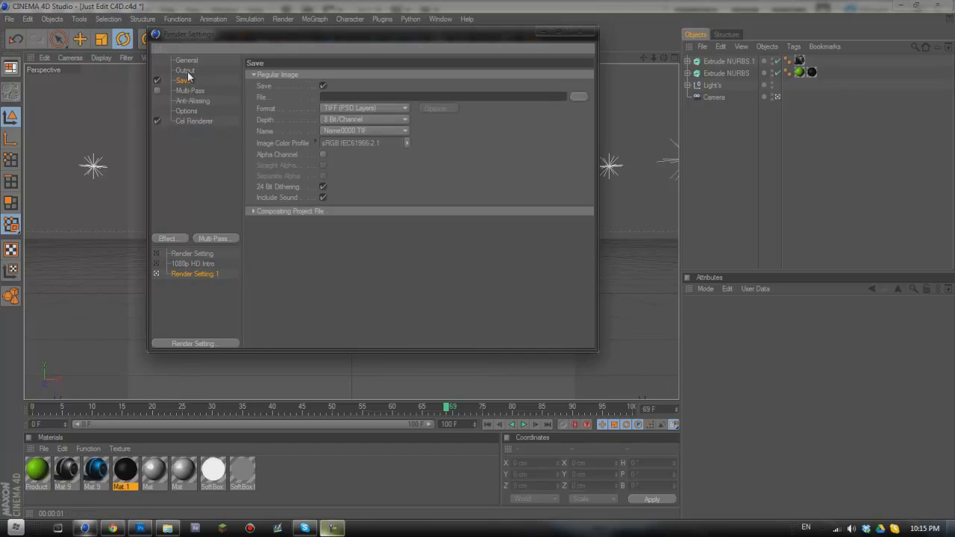
Step: Set the render output size to 1280 x 720 pixels (HDTV 16:9)
double_click(327, 86)
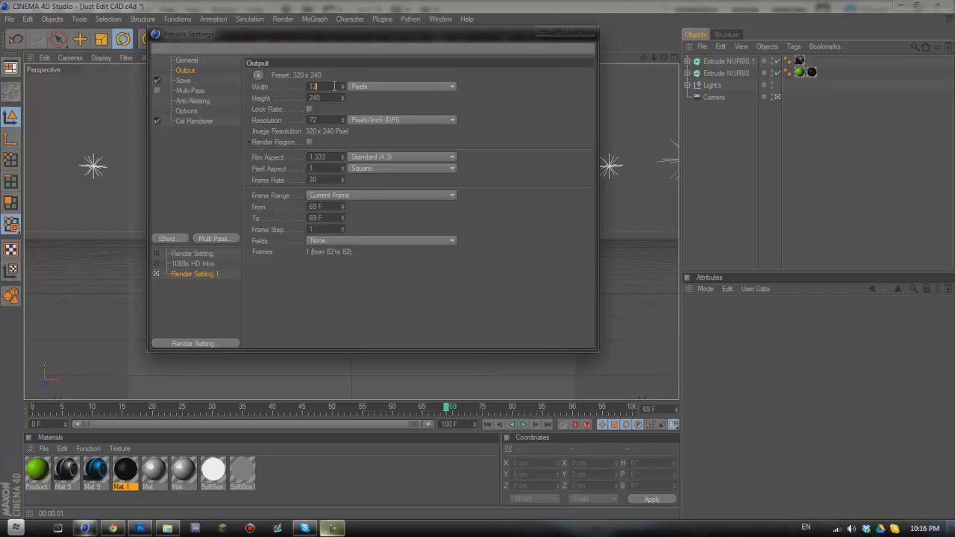
key(Tab)
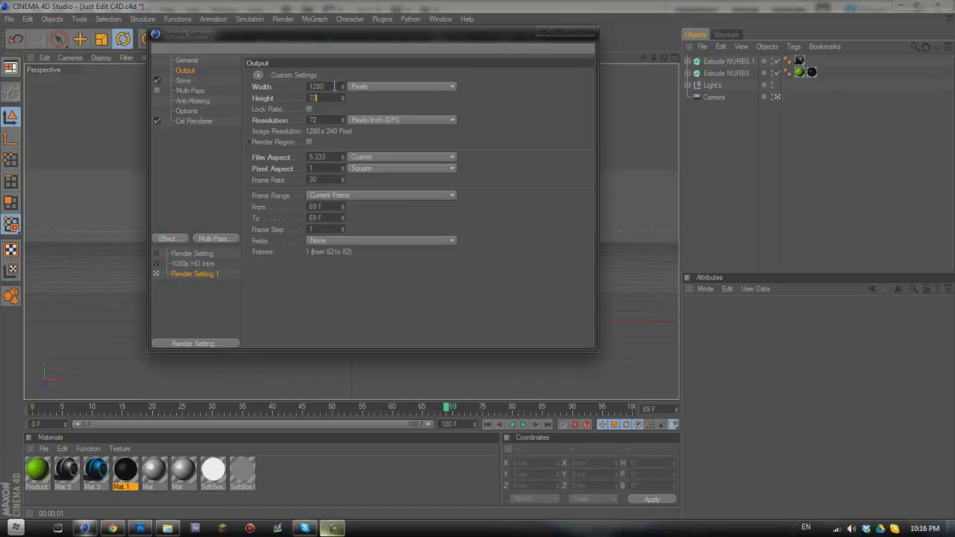
key(Return)
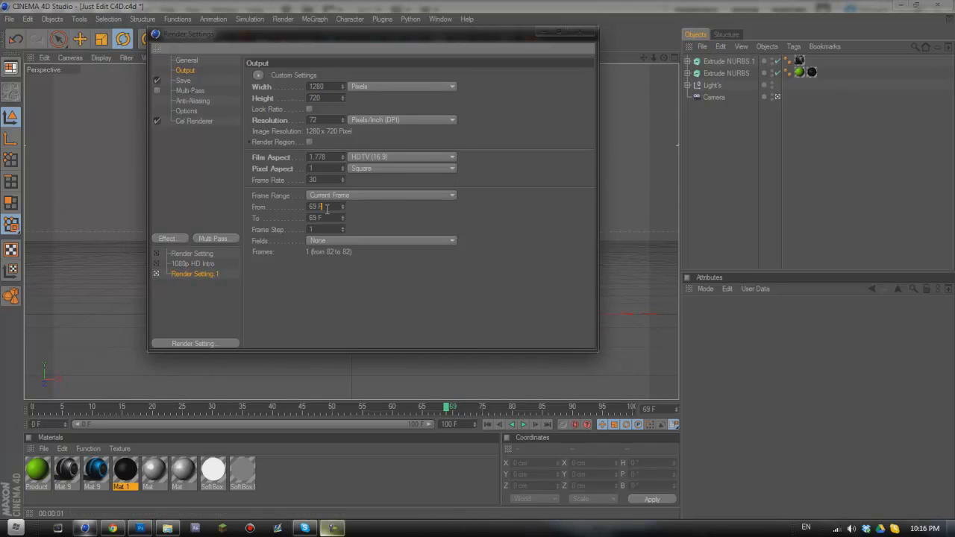
Step: Set the save format to QuickTime PNG with Alpha Channel enabled
click(183, 80)
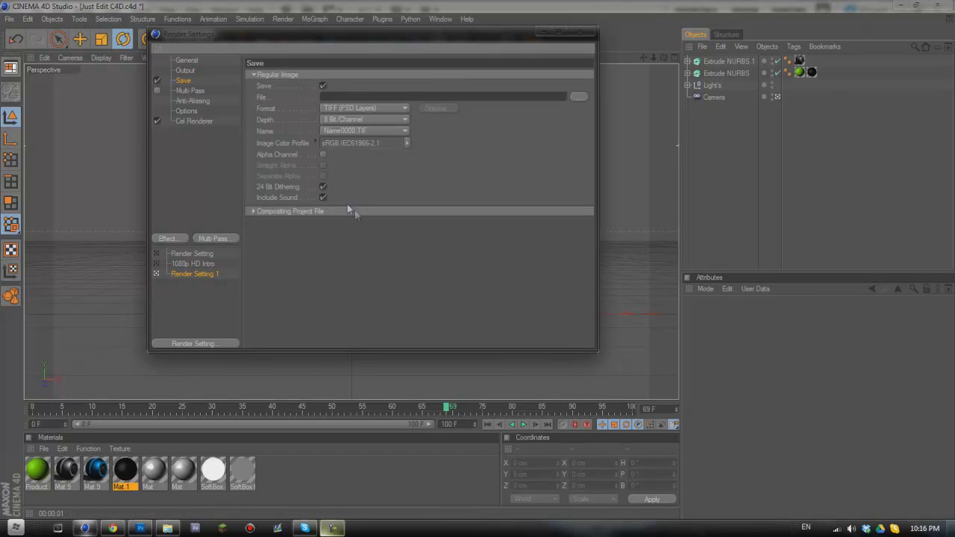
click(365, 108)
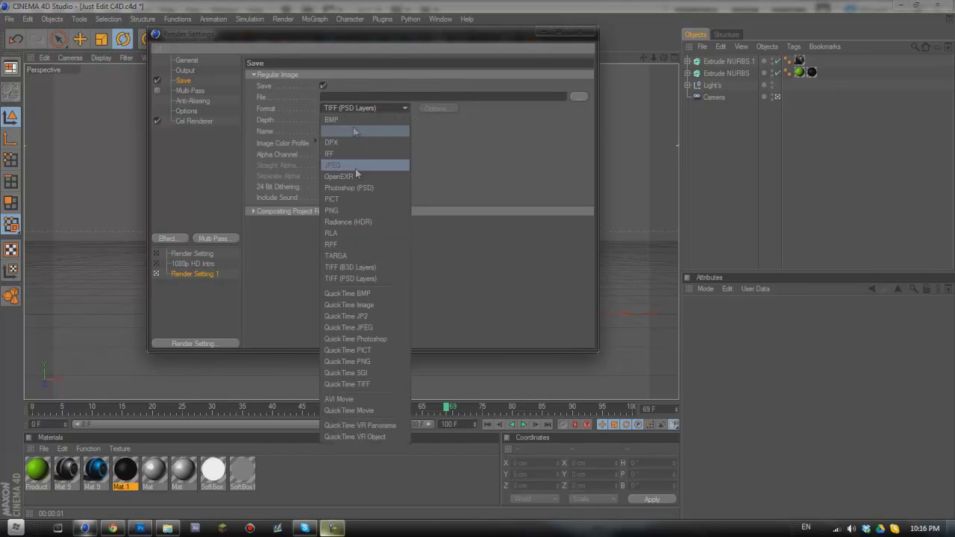
click(353, 363)
click(323, 154)
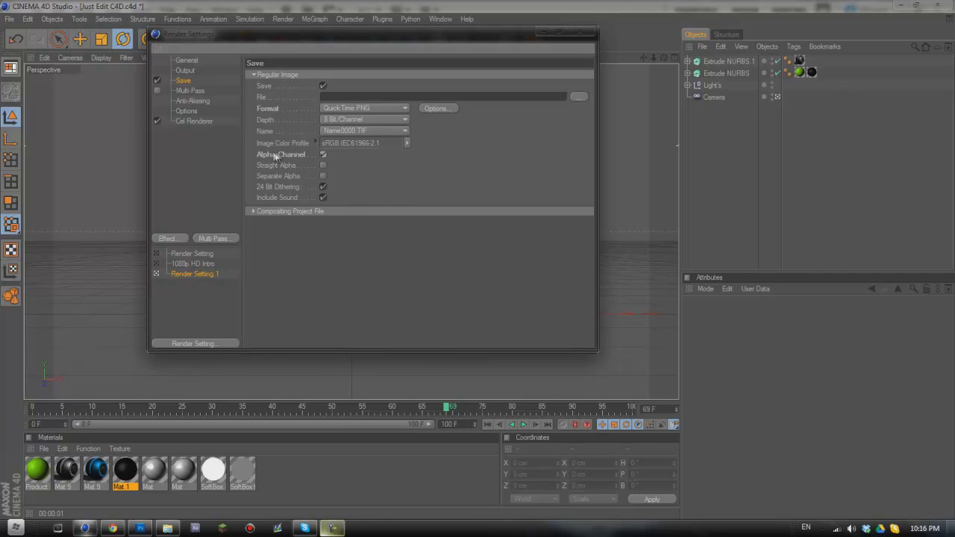
Step: Browse to the Desktop for a save path, cancel, then close and reopen Render Settings
click(576, 97)
click(198, 108)
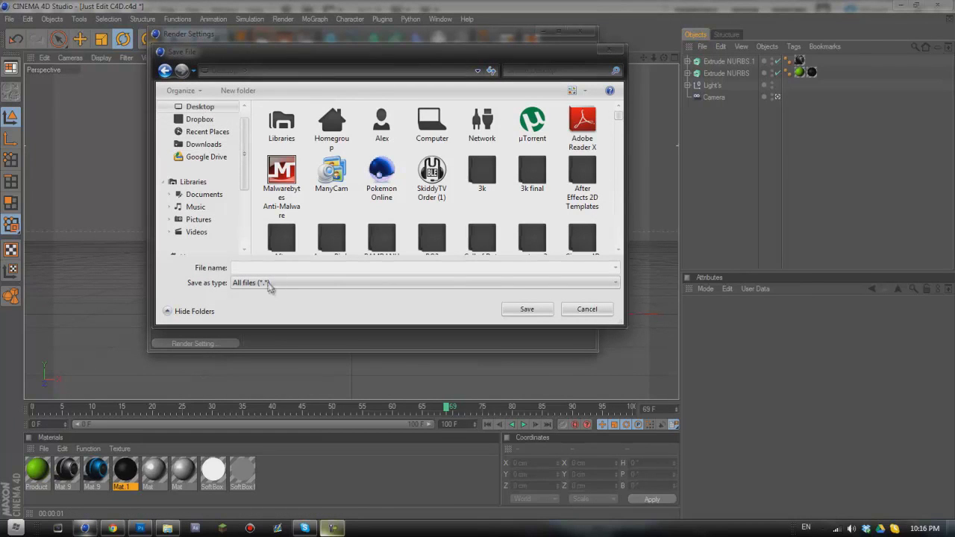
click(573, 308)
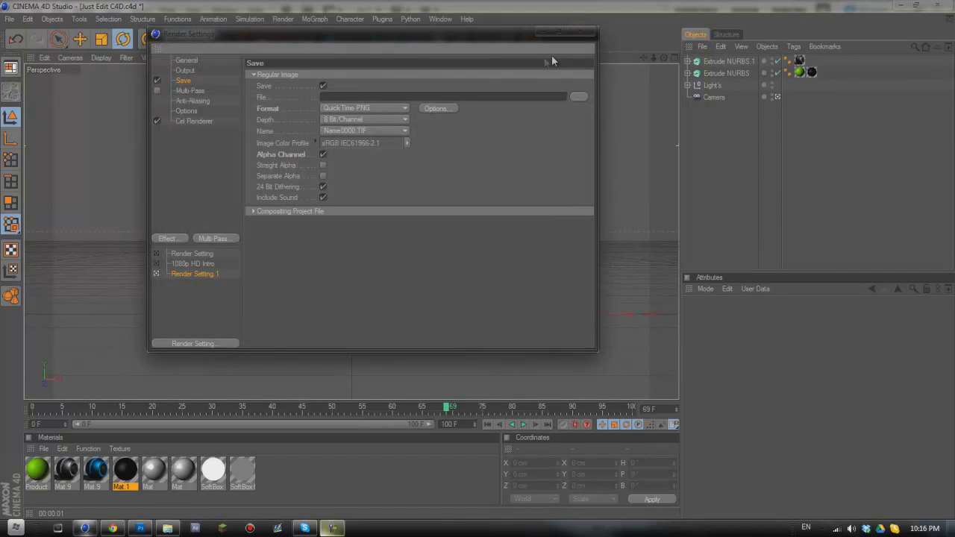
click(579, 32)
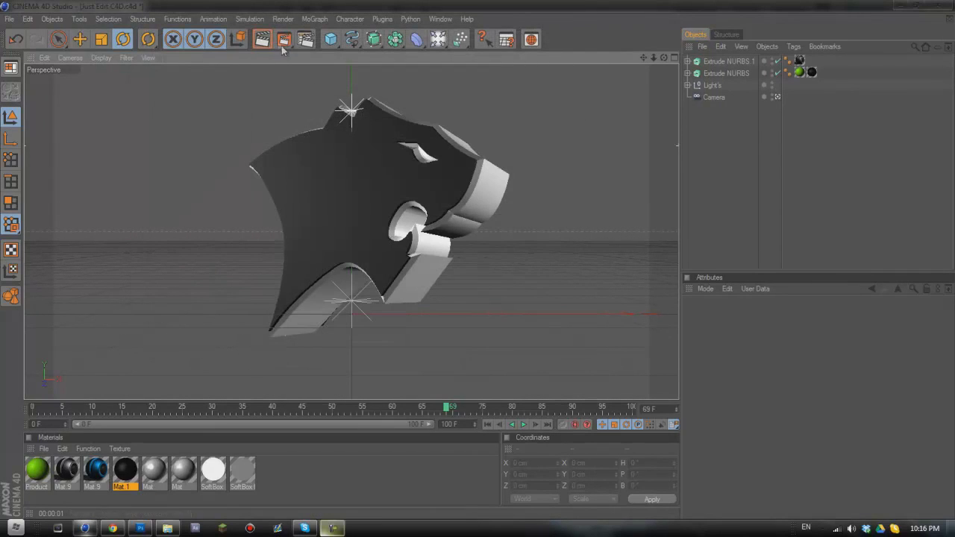
click(303, 41)
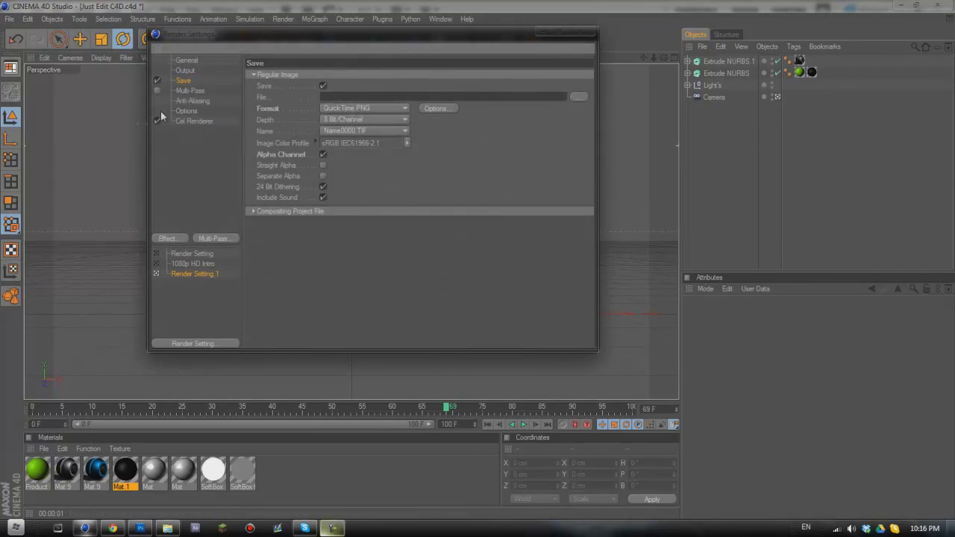
Step: Render the tiger head to the Picture Viewer, maximize it to inspect the wireframe, then close it
click(579, 32)
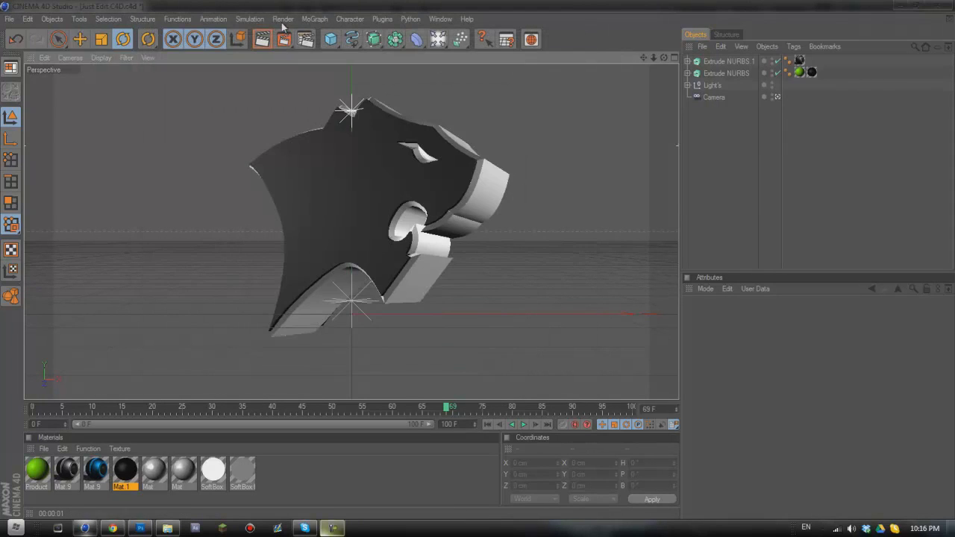
click(286, 39)
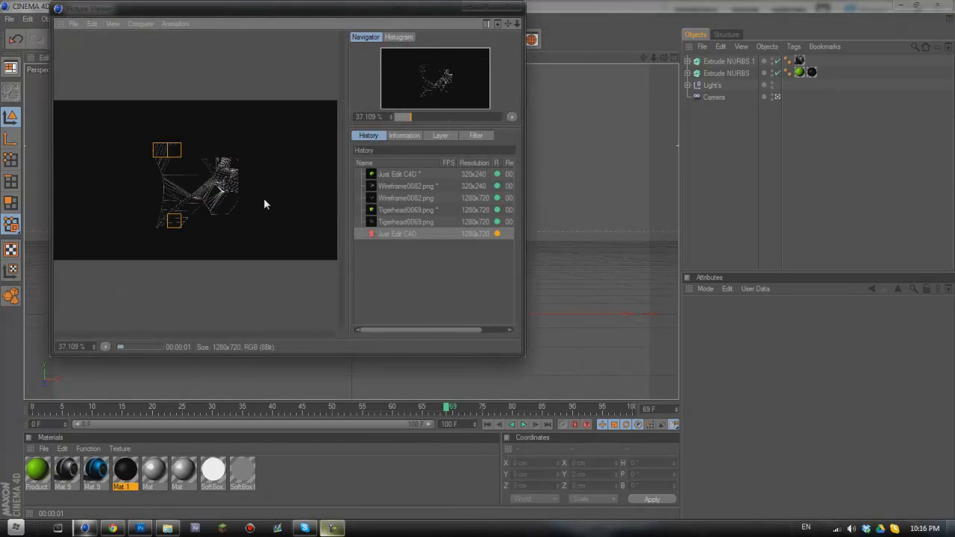
double_click(492, 8)
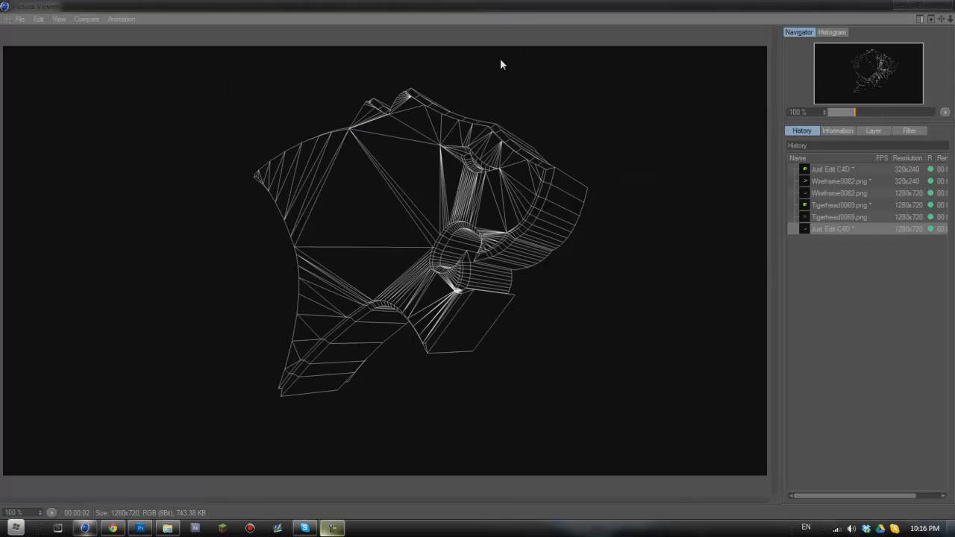
click(941, 4)
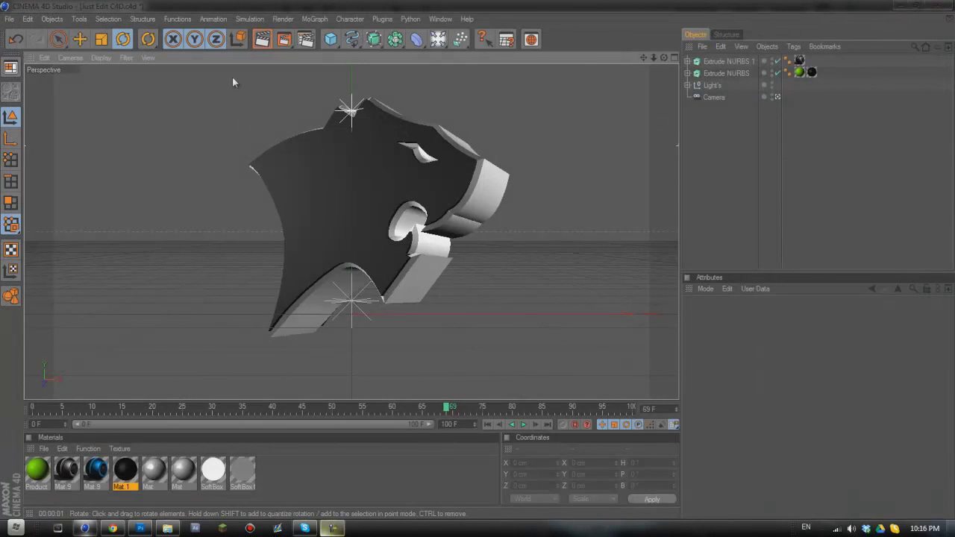
Step: Switch to the 1080p HD Intro render setting and re-render, overwriting Tigerhead0069.png
click(305, 39)
click(161, 264)
click(586, 33)
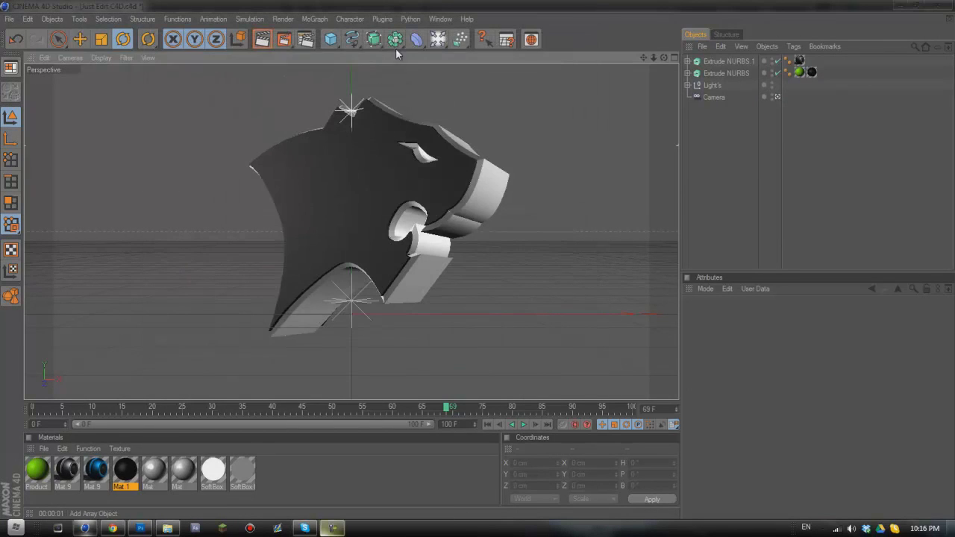
click(283, 39)
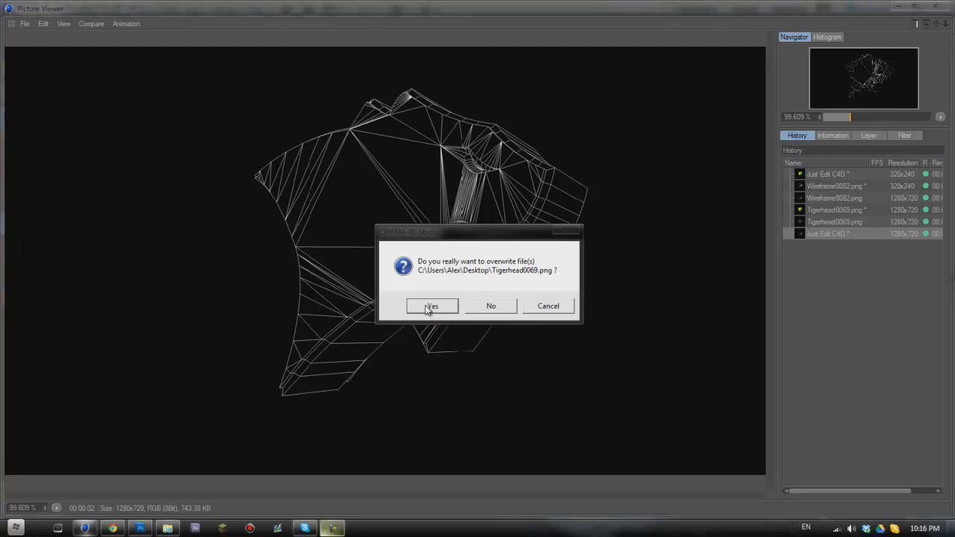
click(430, 305)
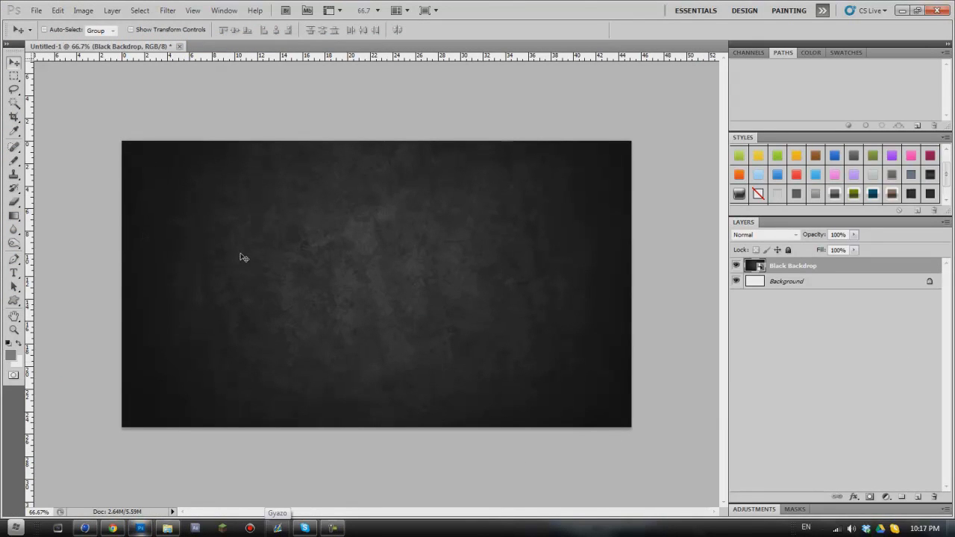
Step: Drag the rendered Wireframe0082 and Tigerhead0069 PNGs from the desktop into the Photoshop document
key(super+d)
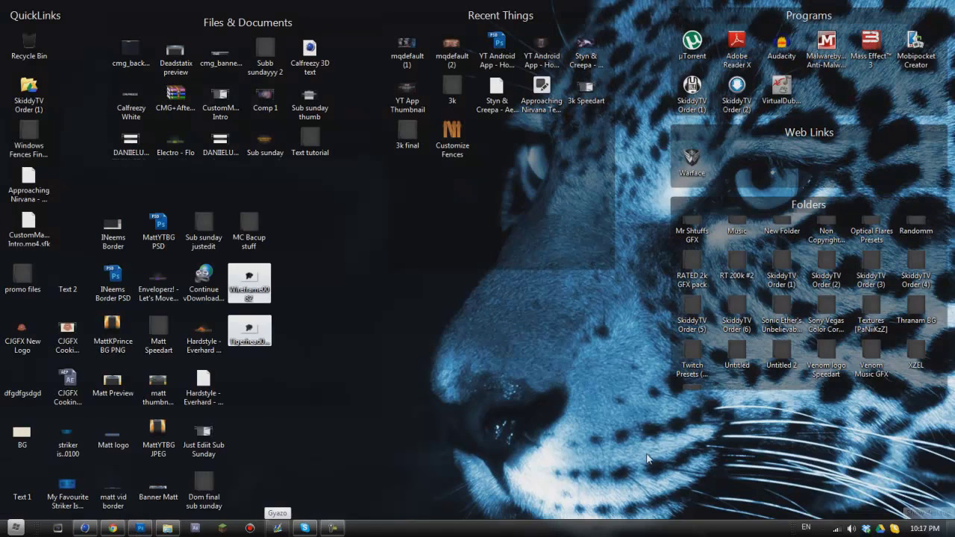
drag(292, 404, 356, 216)
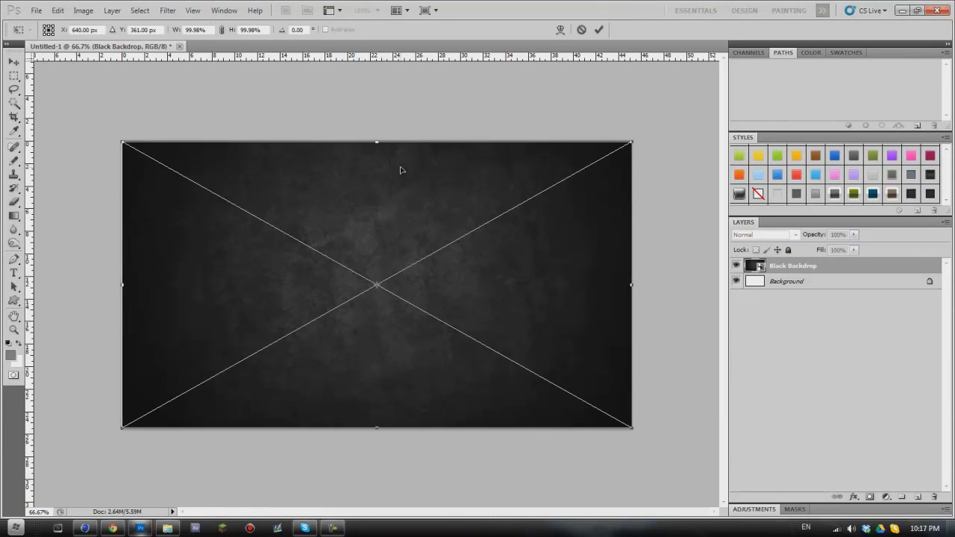
key(Return)
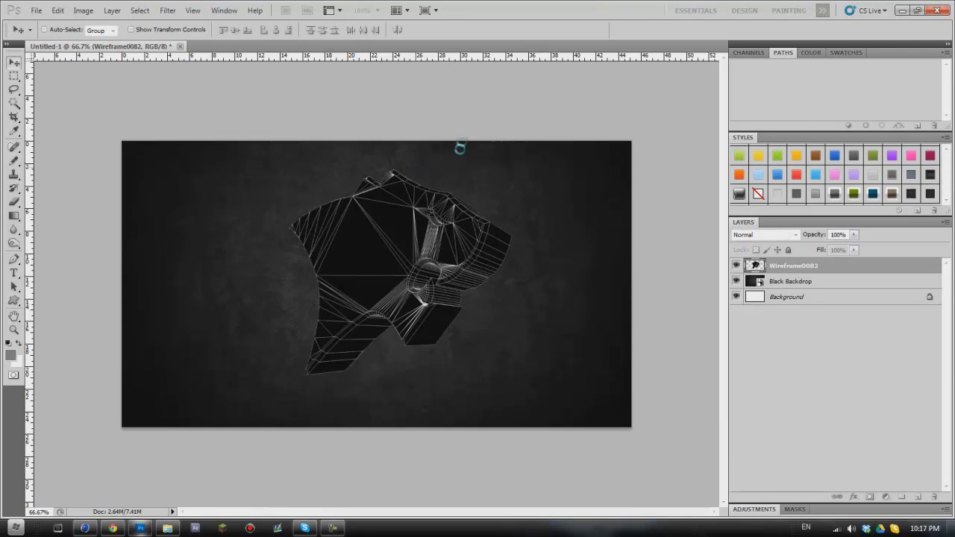
Step: Commit the placement and move Tigerhead0069 below Wireframe0082 in the layer stack
key(Return)
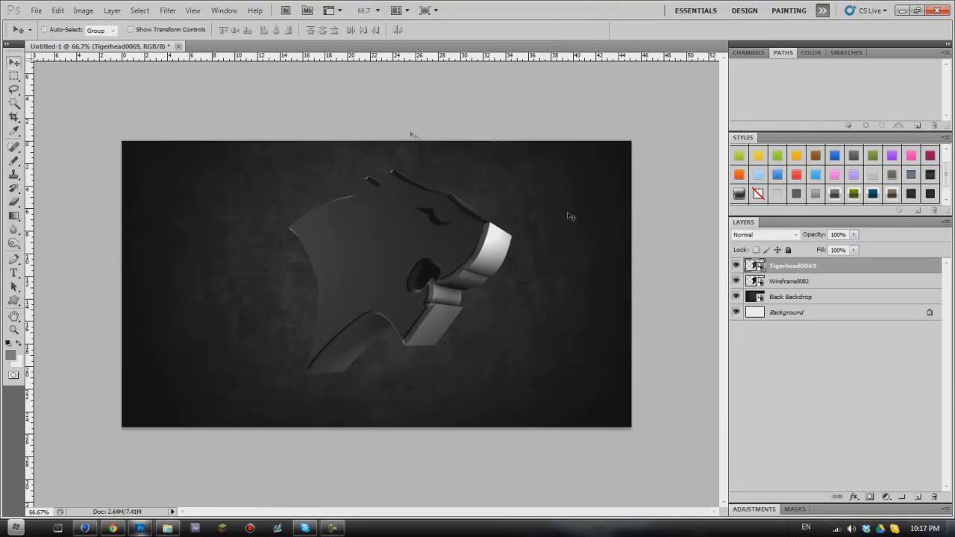
click(802, 295)
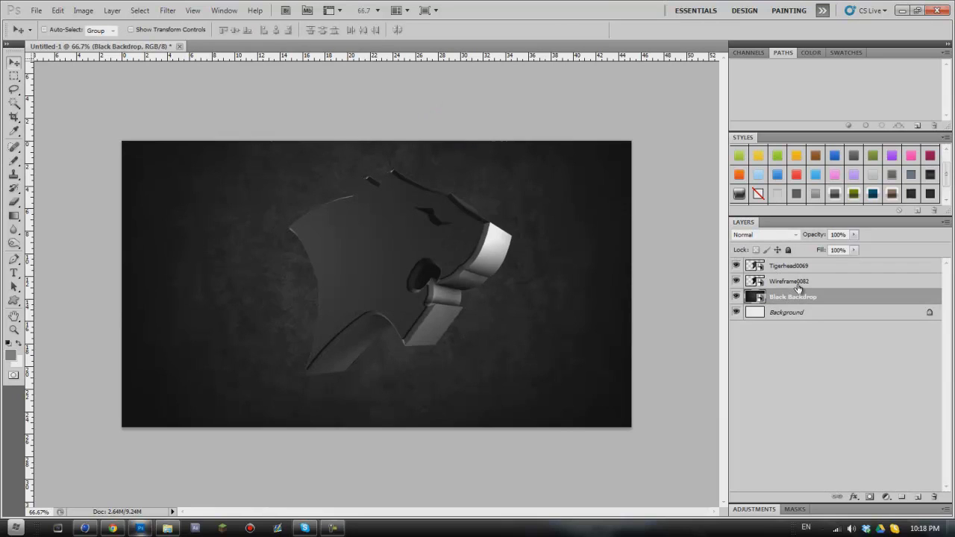
click(797, 287)
drag(791, 267, 796, 292)
Step: Set the Wireframe0082 layer's blend mode to Screen and clear the selection
click(777, 267)
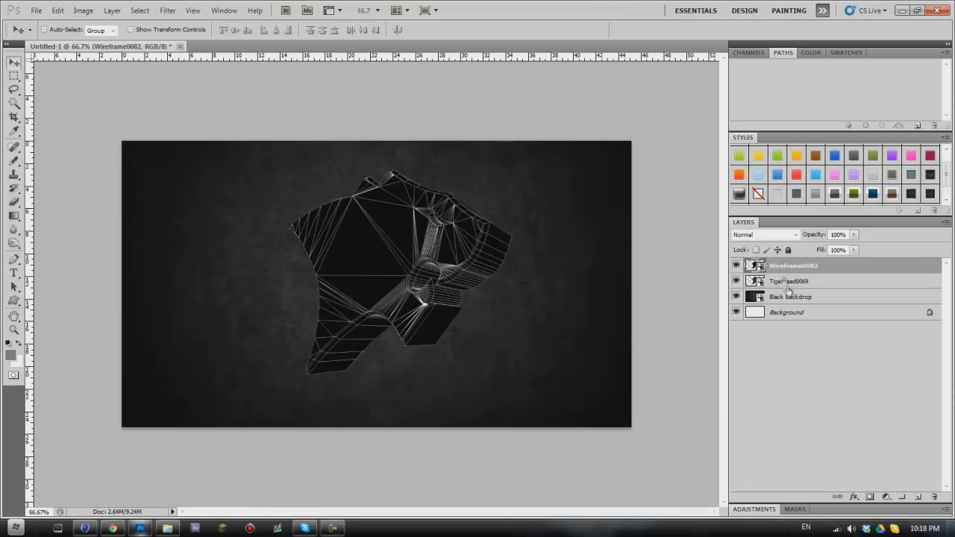
click(777, 238)
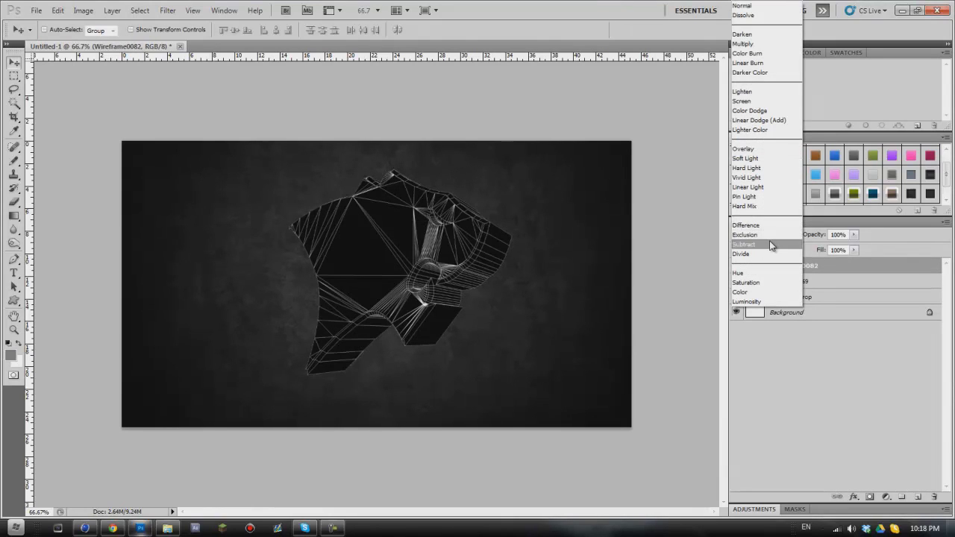
click(745, 103)
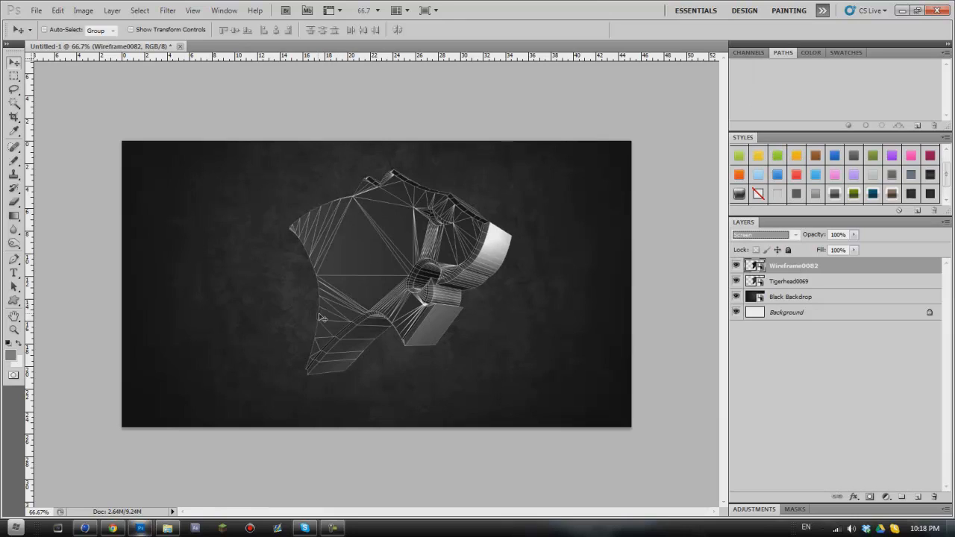
click(788, 282)
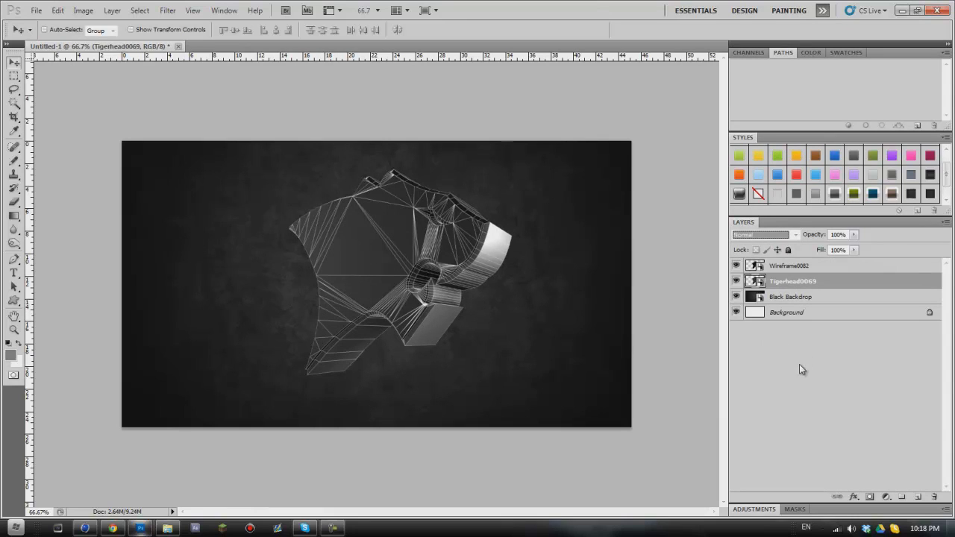
click(799, 364)
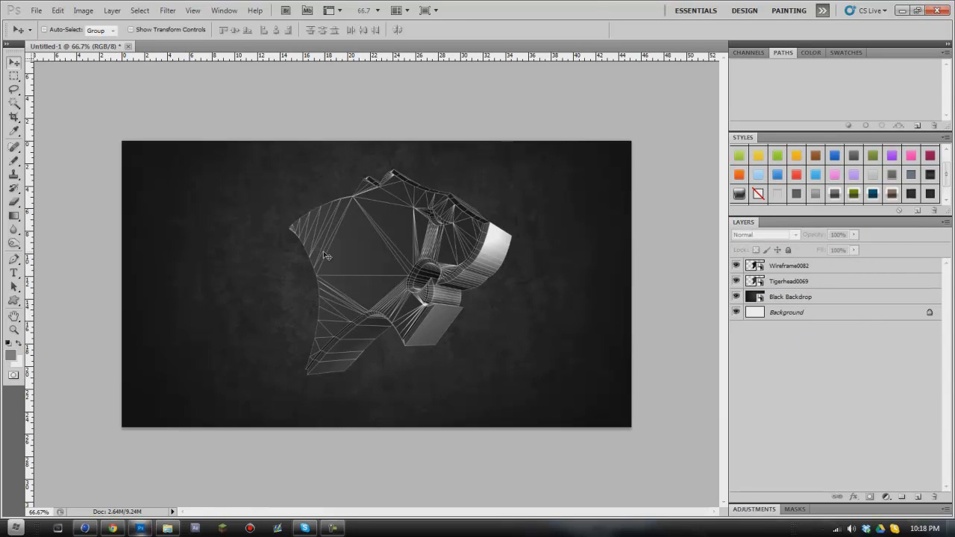
Step: Give Tigerhead0069 a Drop Shadow with 14% spread and 29 px size
double_click(830, 287)
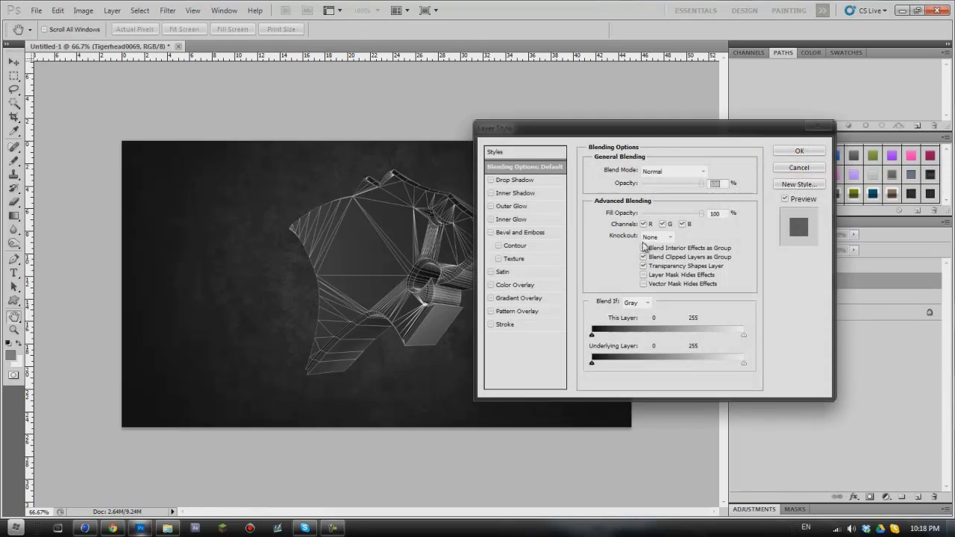
click(514, 181)
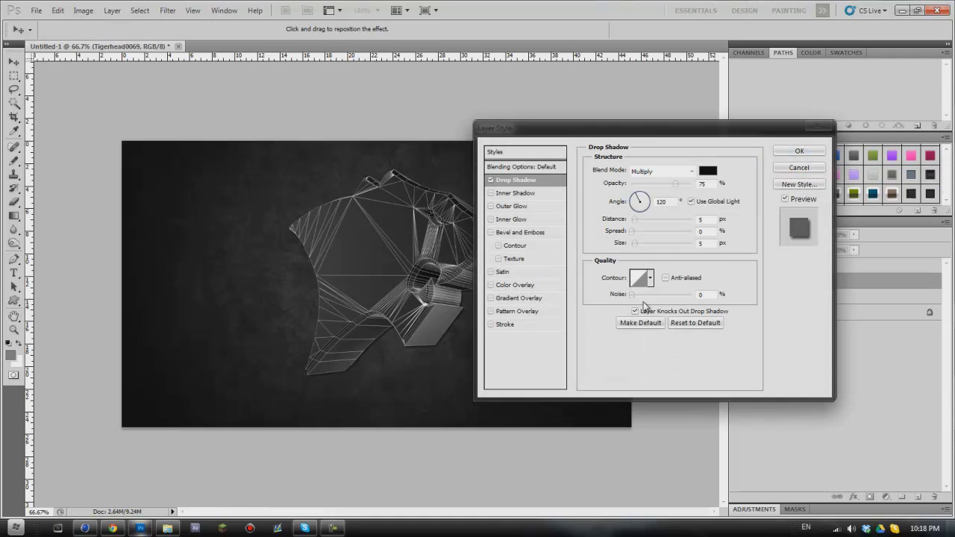
drag(634, 245, 642, 222)
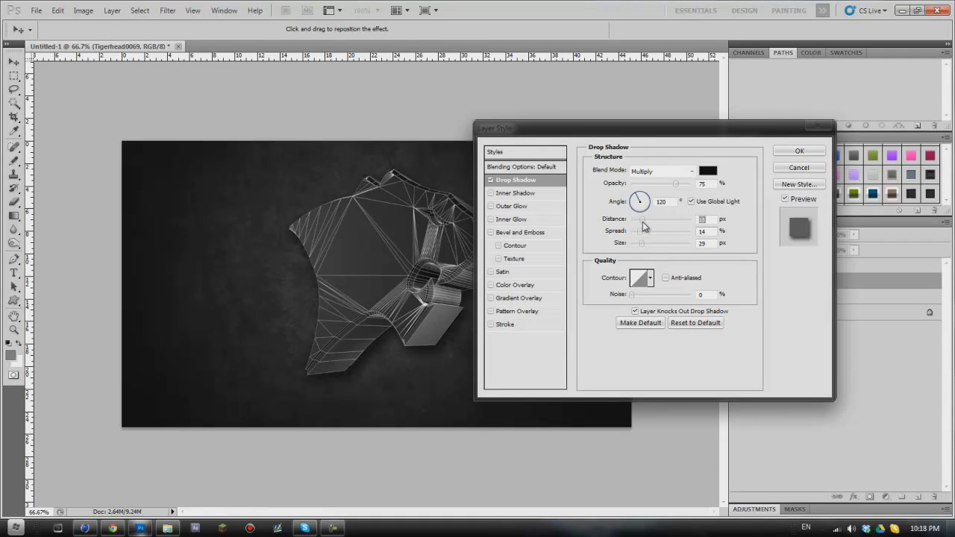
click(798, 151)
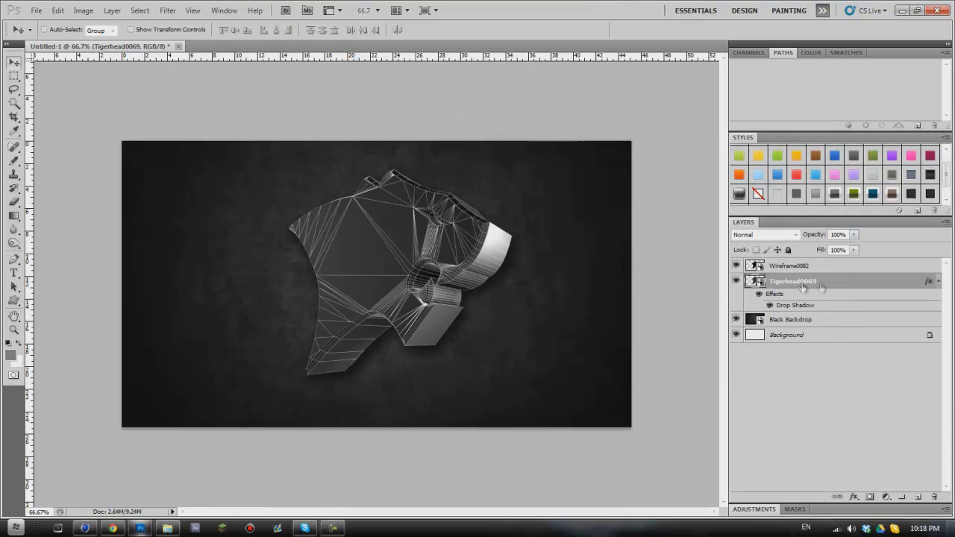
Step: Select the Wireframe0082 layer and try dimming its opacity
click(937, 281)
click(831, 266)
key(alt+shift+s)
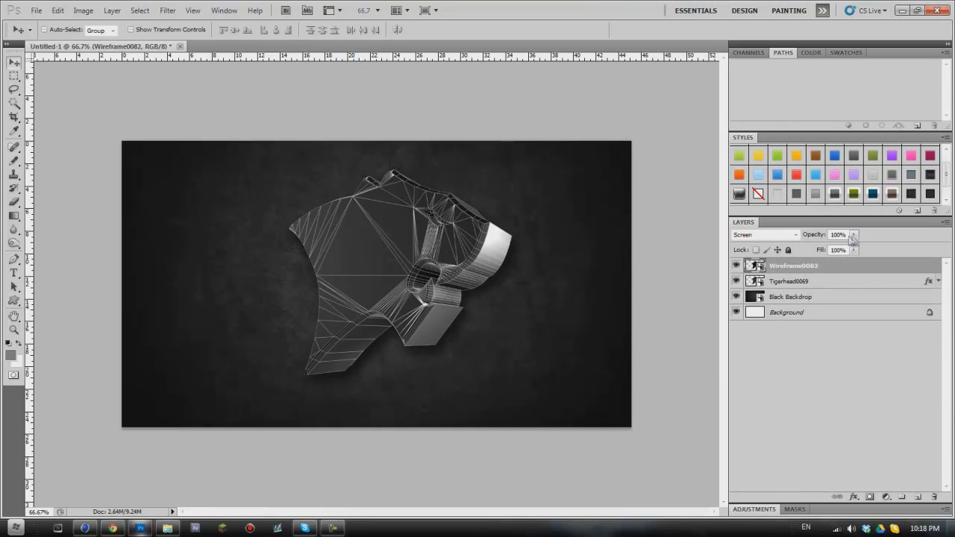
drag(853, 235, 857, 270)
Step: Fade the Tigerhead0069 layer to 0% opacity, then clear the layer selection
click(858, 283)
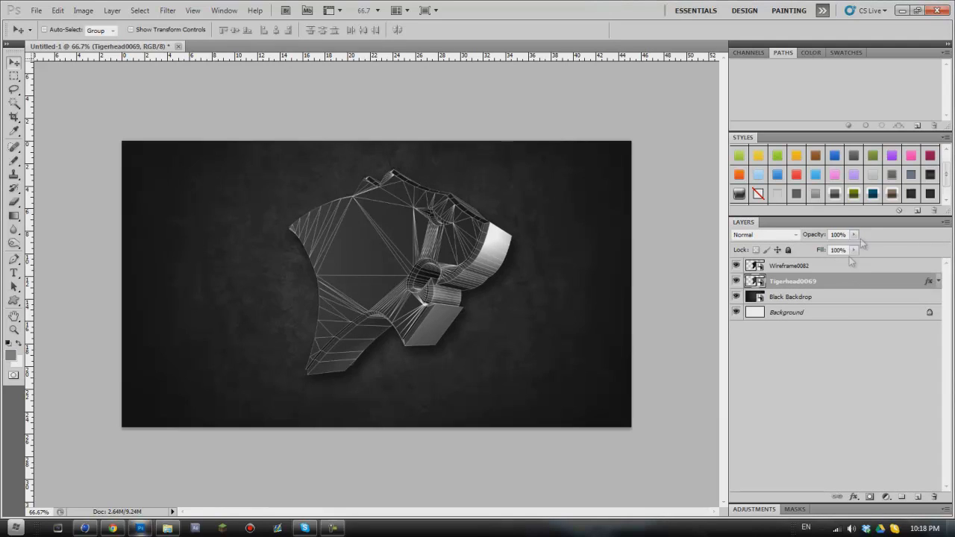
drag(854, 235, 808, 255)
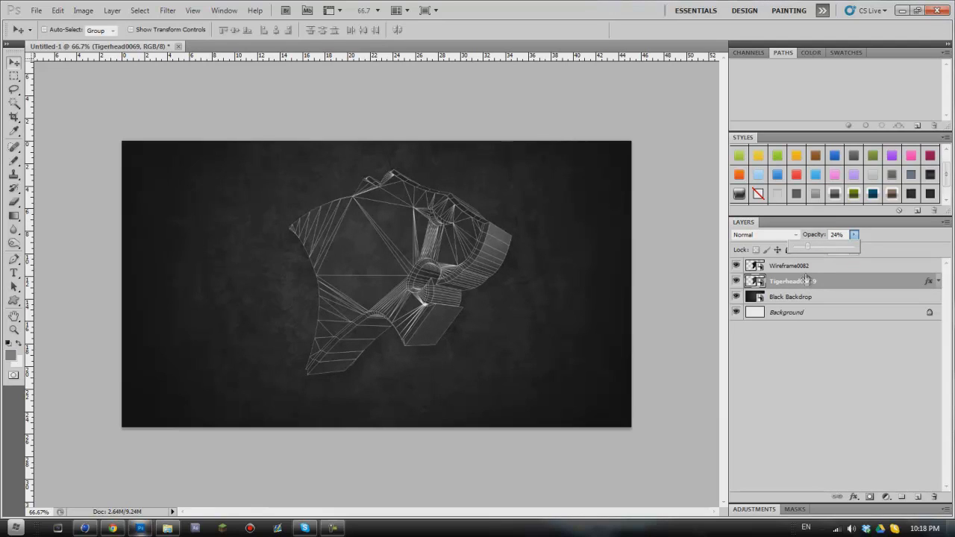
drag(806, 252, 782, 252)
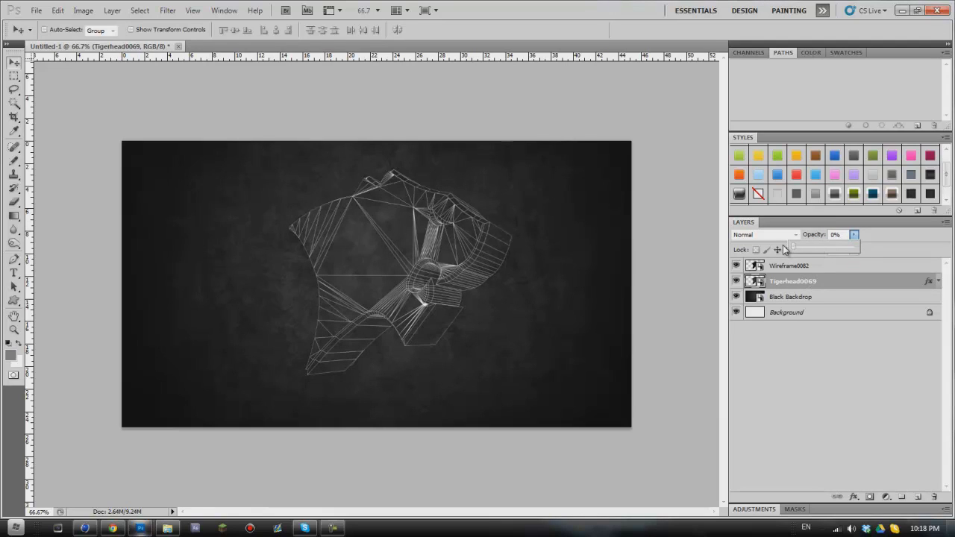
click(812, 357)
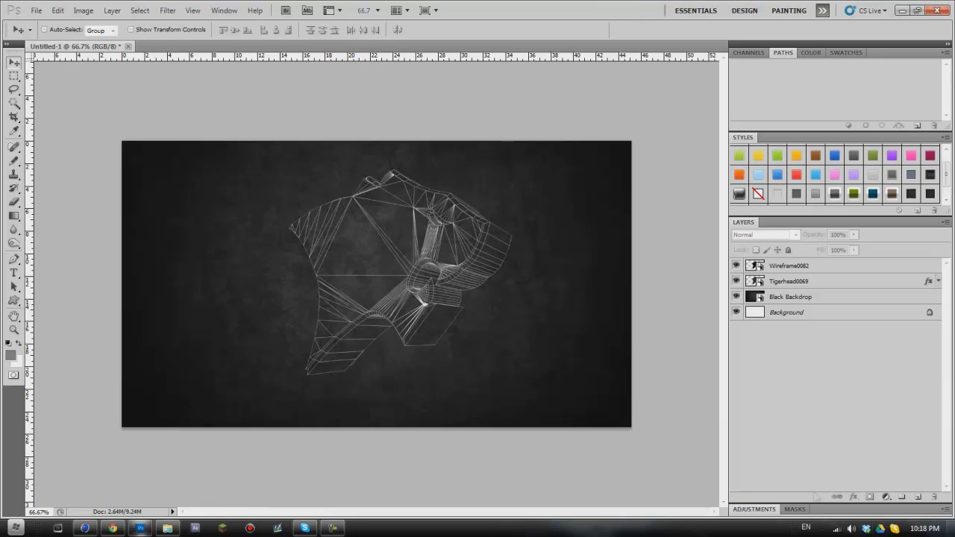